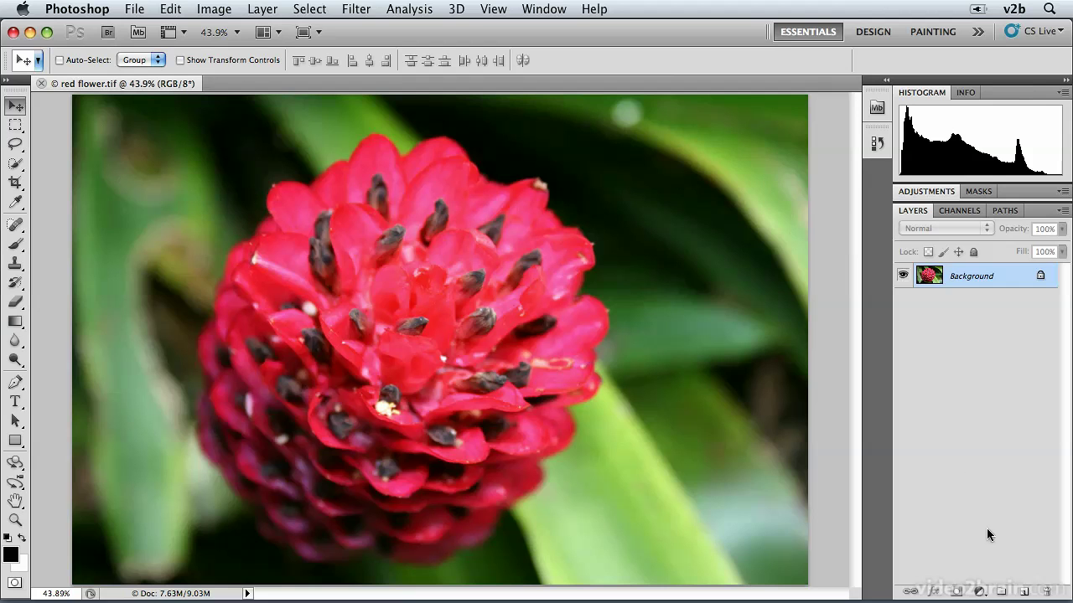
Add a Selective Color adjustment layer above the Background and return to the Layers list.
click(981, 596)
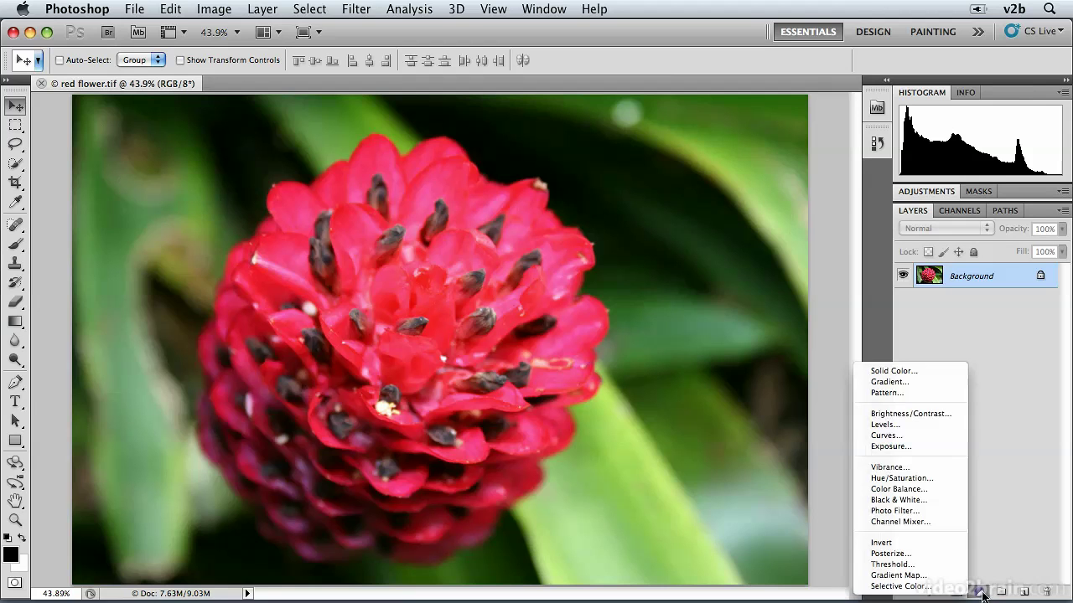
click(925, 590)
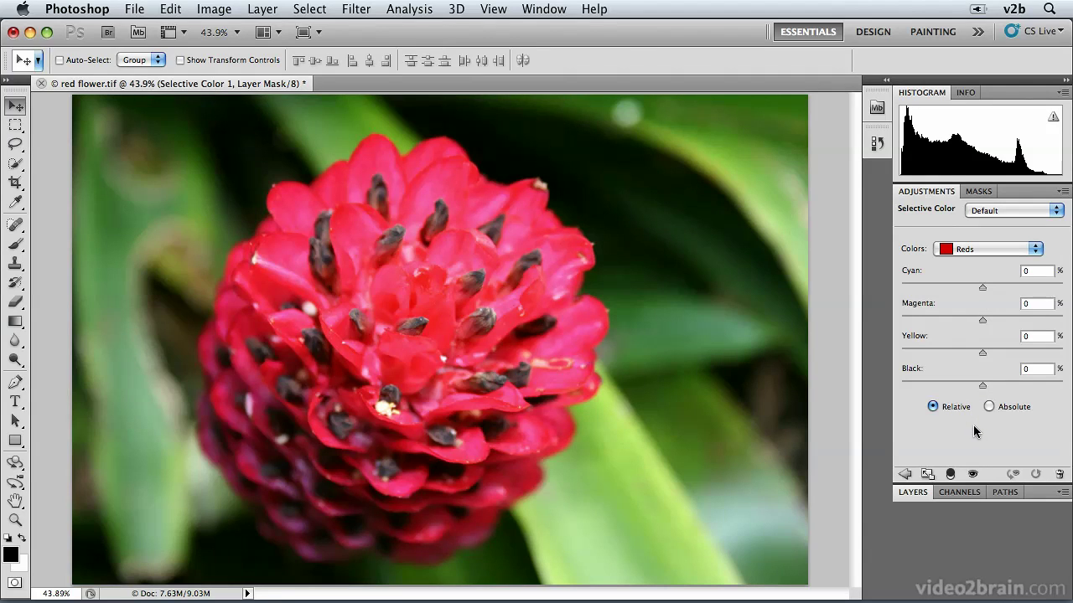
click(913, 493)
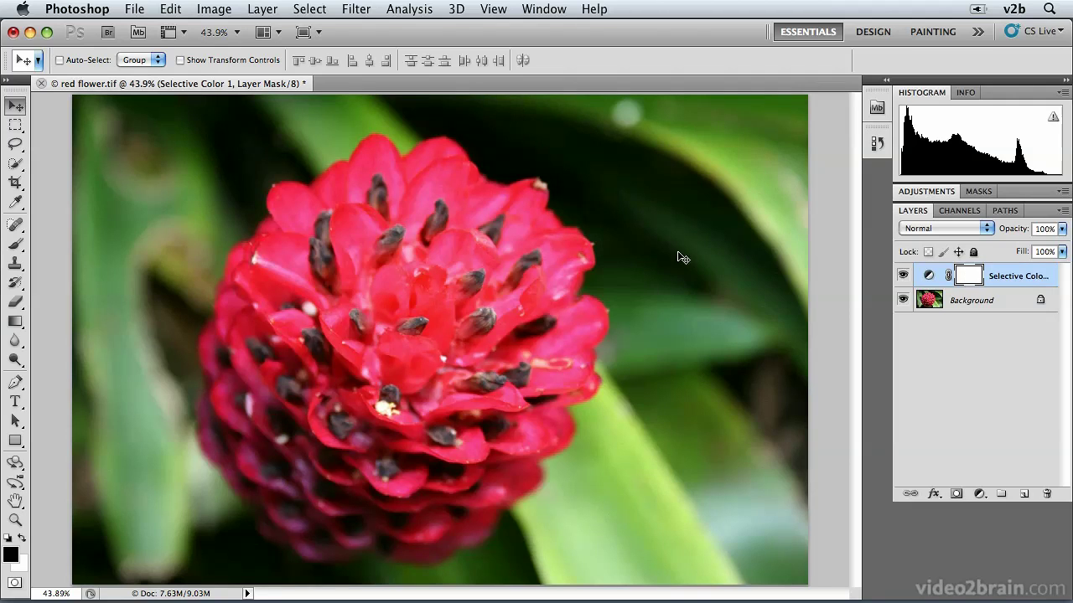
Load the saved flower1 channel as a selection around the red flower.
click(310, 8)
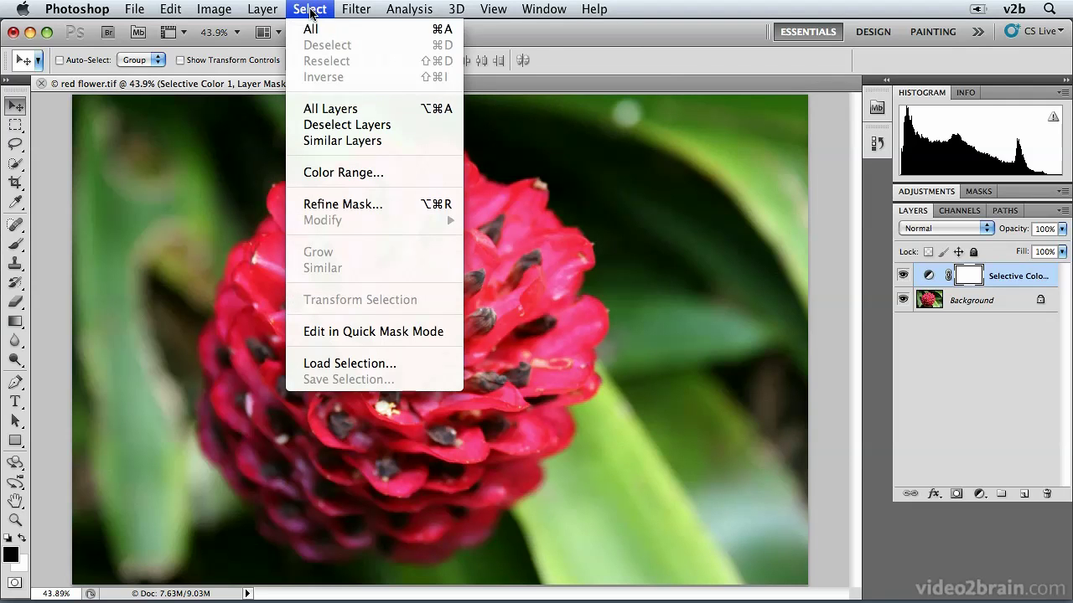
click(341, 363)
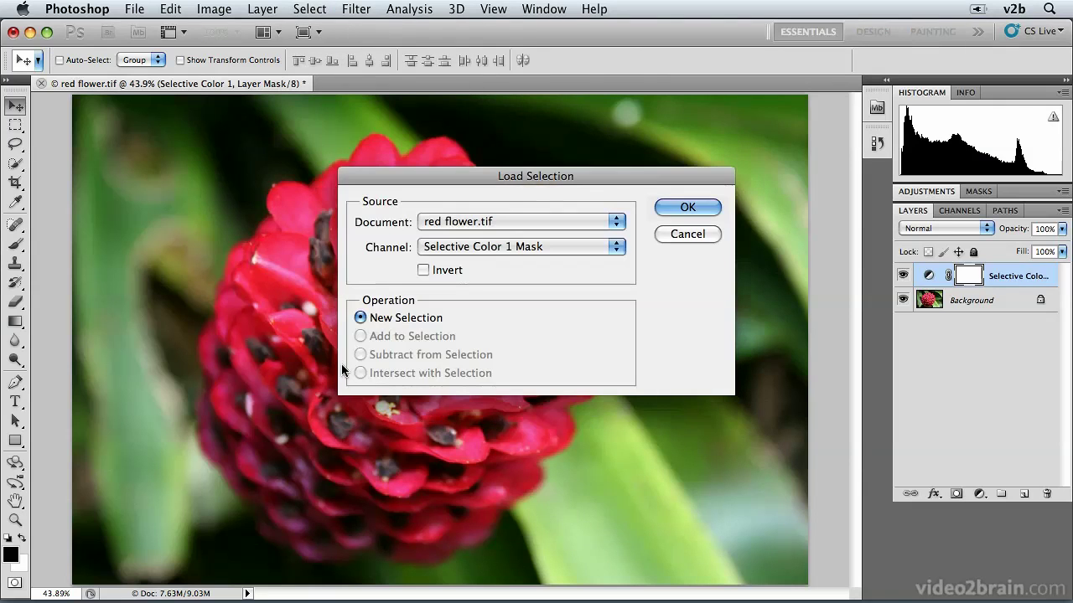
click(610, 248)
click(589, 271)
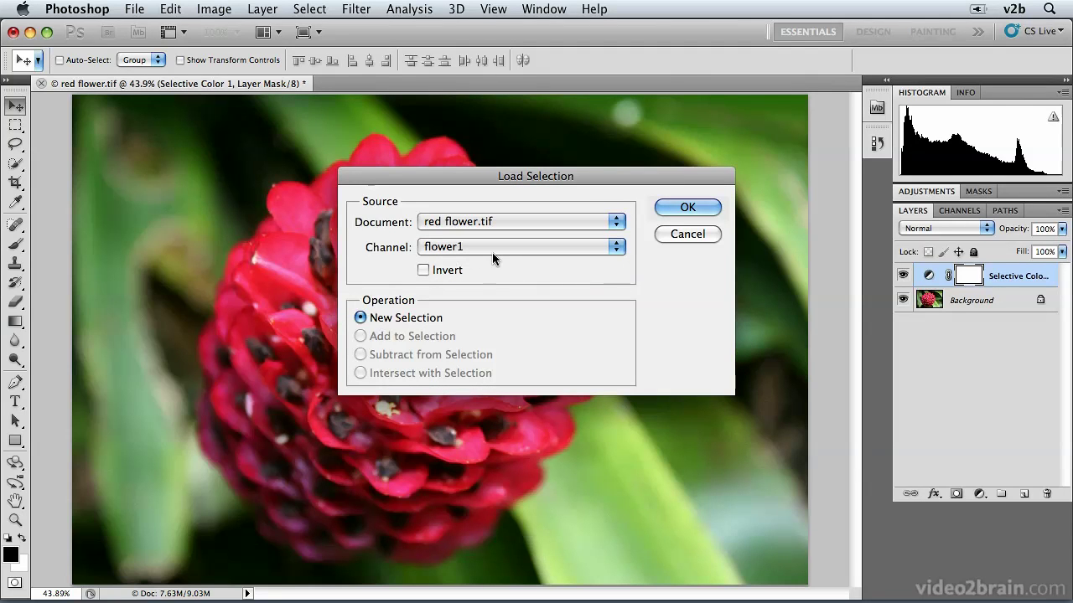
click(691, 212)
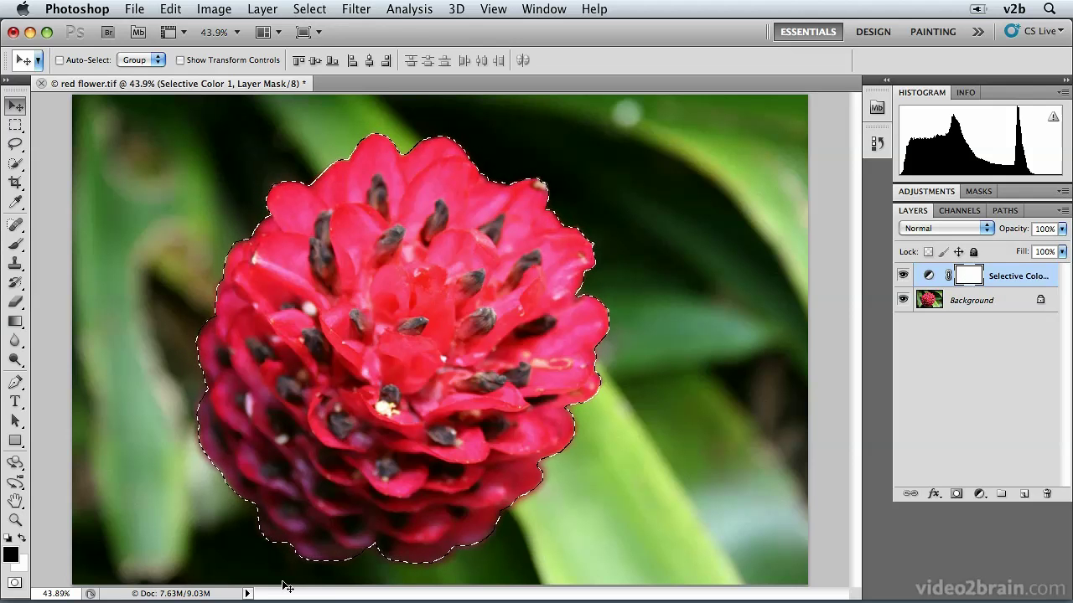
Switch to the Gradient tool and pick the black-to-transparent gradient preset.
click(15, 322)
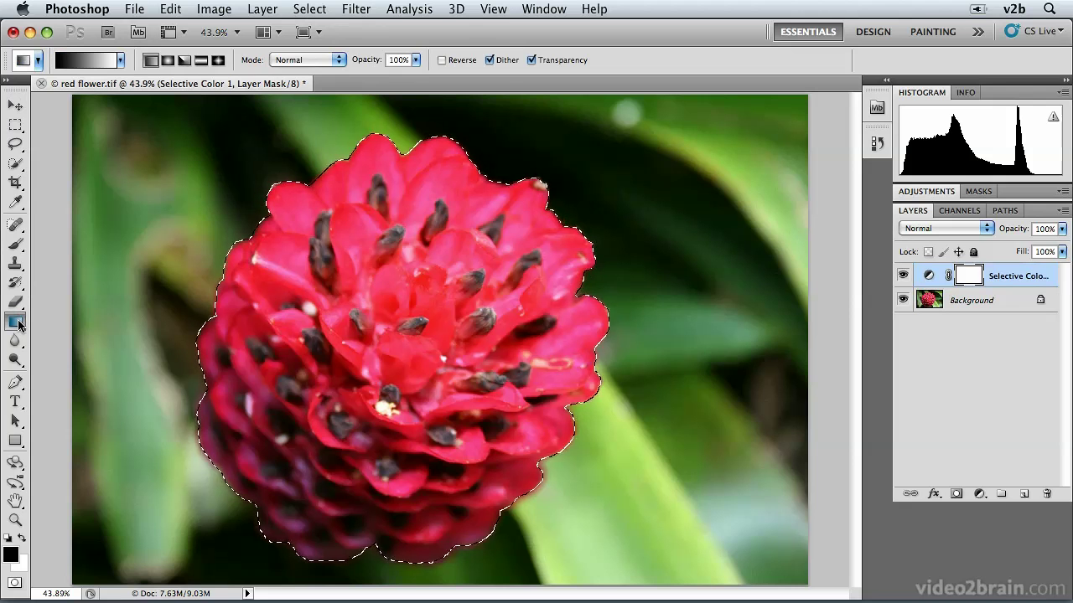
click(120, 61)
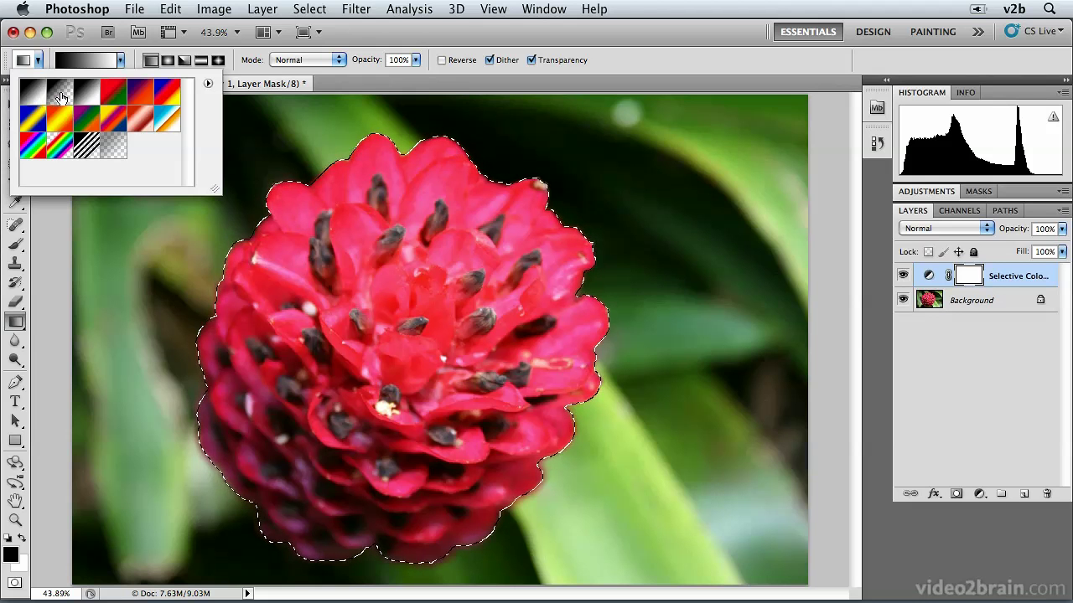
click(61, 98)
click(121, 61)
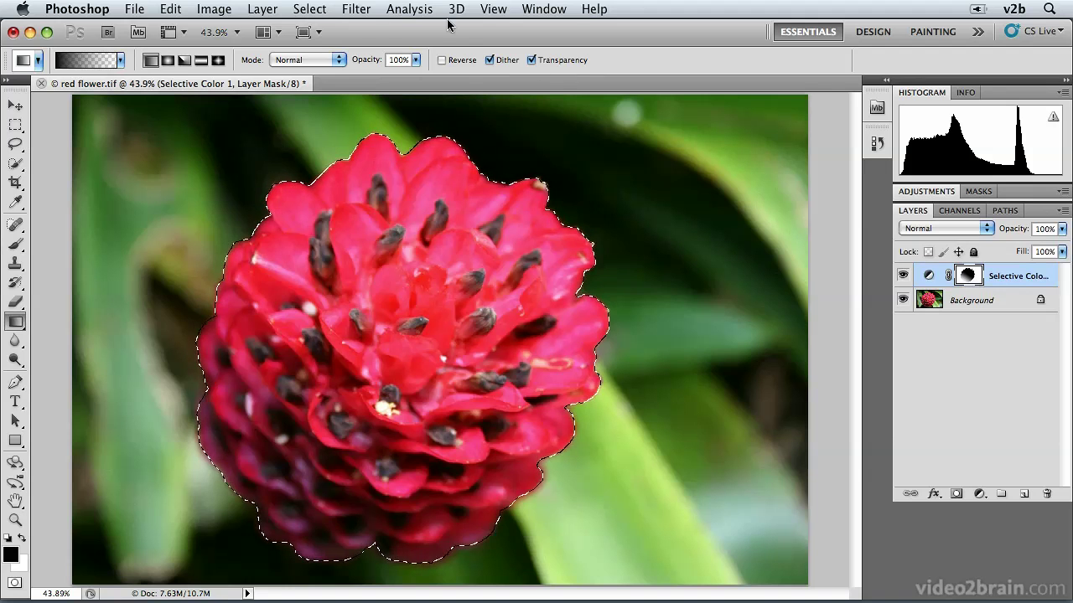
Deselect the flower and bring up the Selective Color layer's adjustment settings.
click(312, 10)
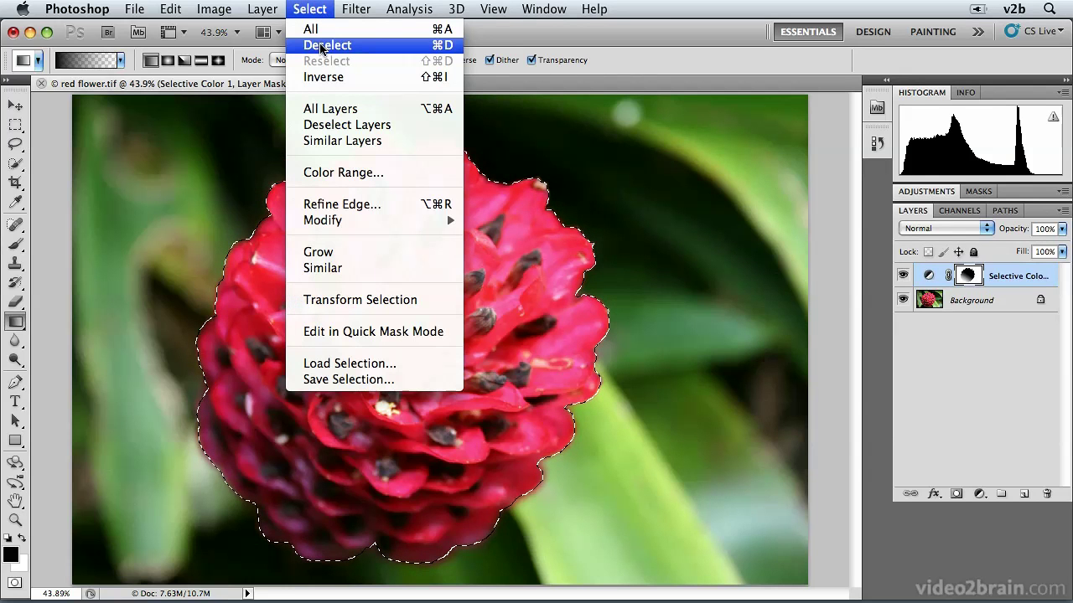
click(322, 48)
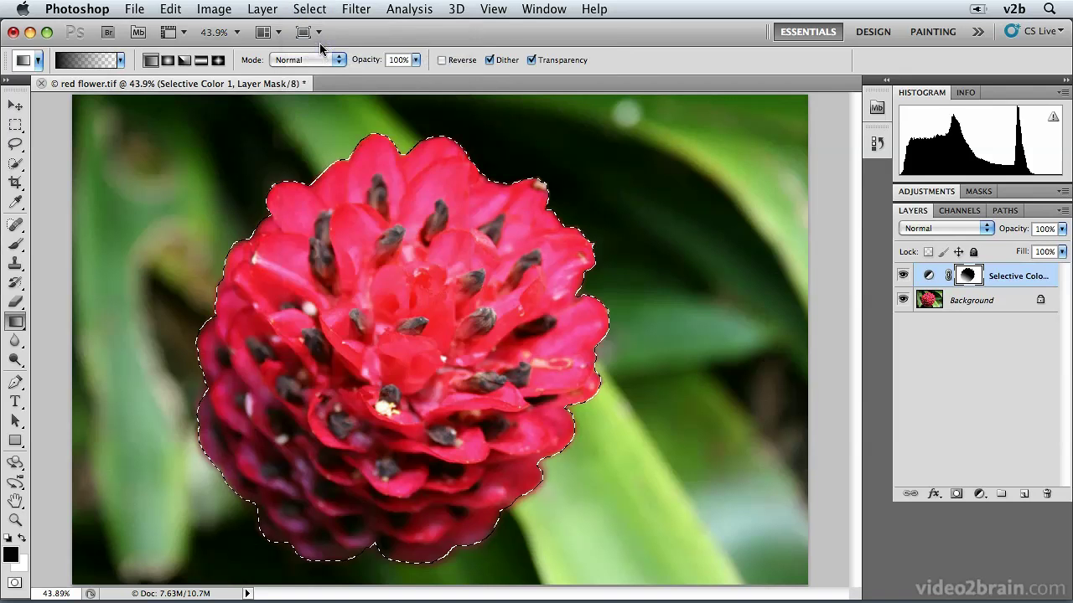
click(927, 277)
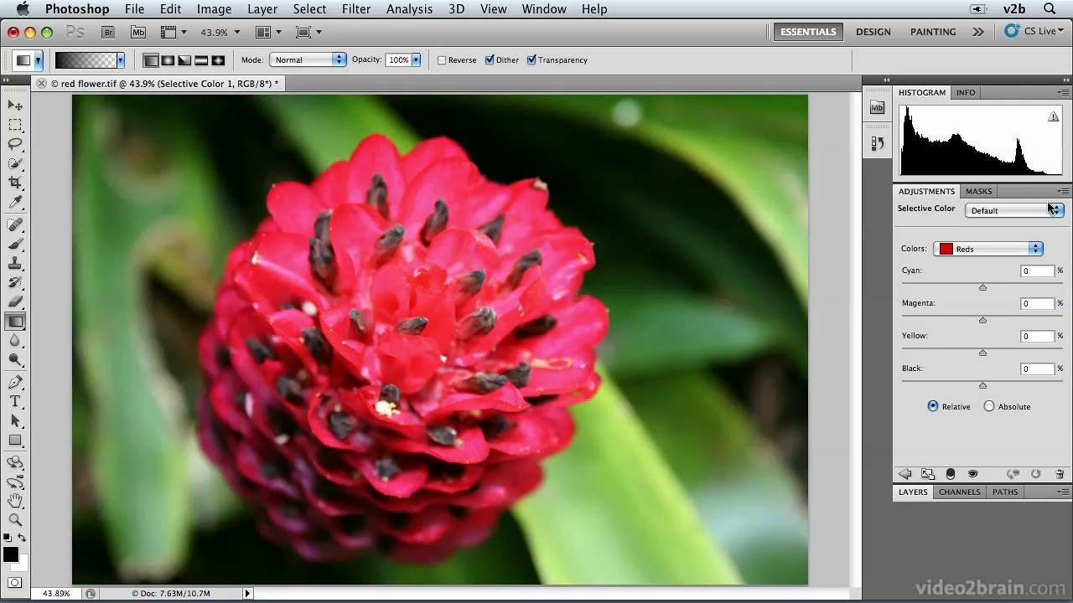
Choose Neutrals in Selective Color and roughly raise Cyan and Magenta and adjust Yellow.
click(1038, 249)
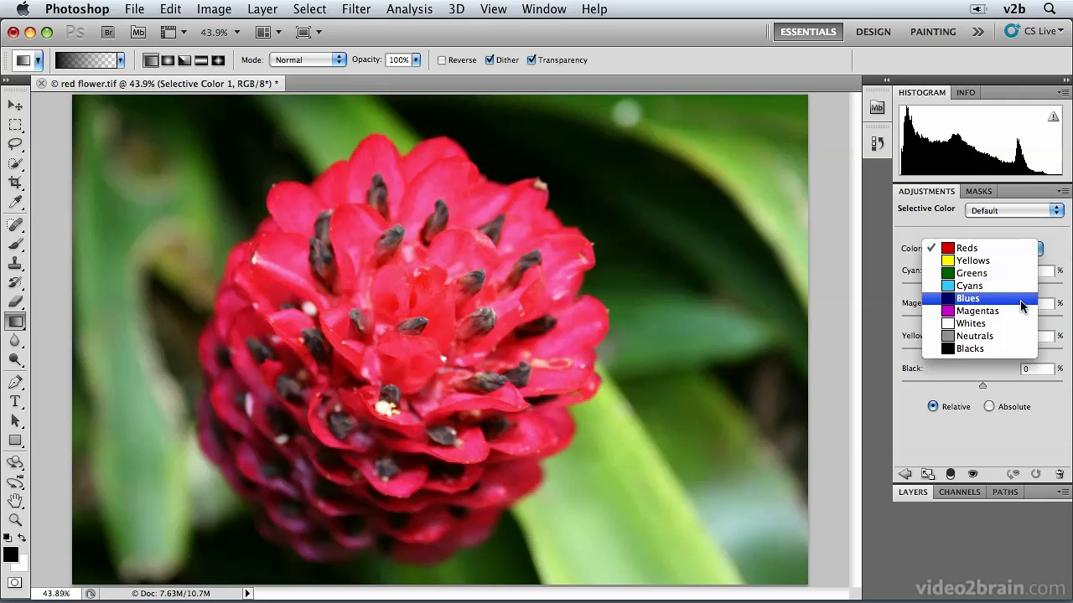
click(1007, 336)
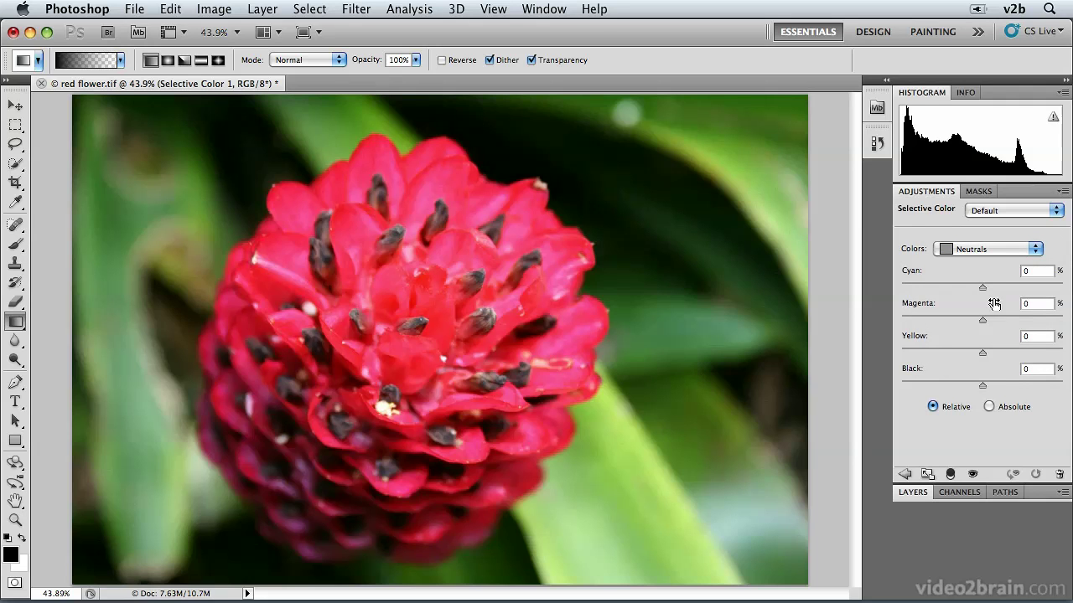
drag(983, 289, 1012, 289)
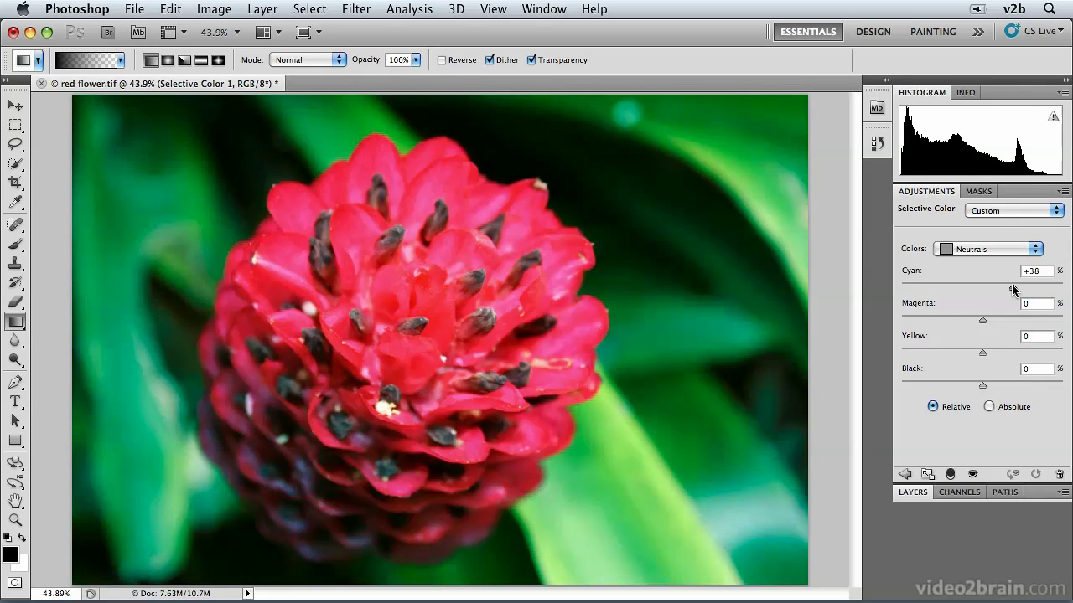
drag(981, 355, 943, 355)
drag(984, 320, 1001, 319)
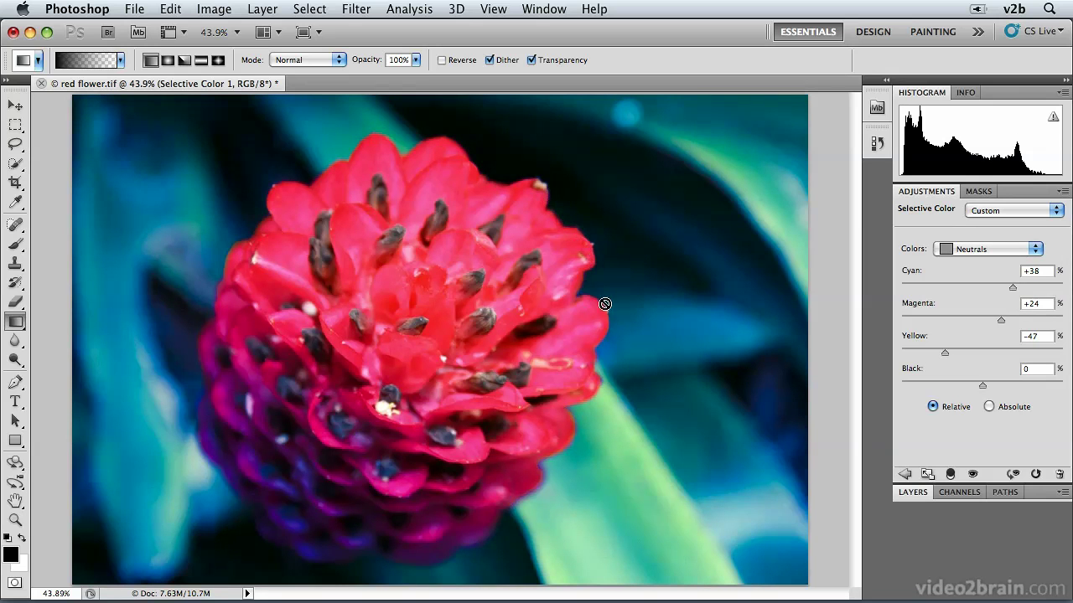
Fine-tune Neutrals to Cyan +51, Magenta +26, Yellow −51, Black −16, then hide the adjustment.
drag(1002, 325, 1004, 326)
drag(1013, 288, 1020, 289)
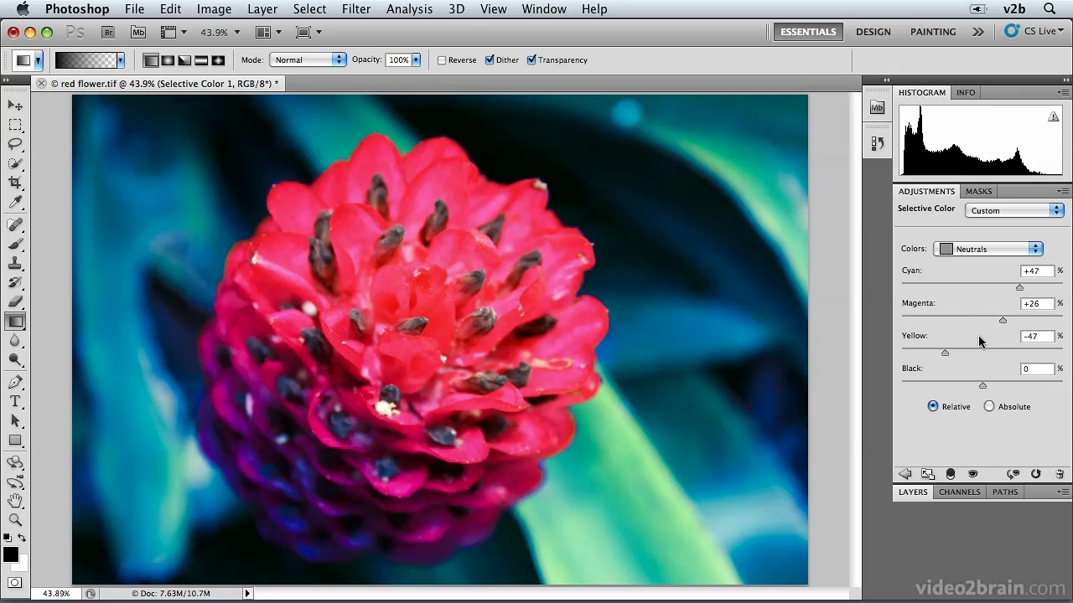
drag(945, 359, 941, 355)
drag(982, 385, 994, 387)
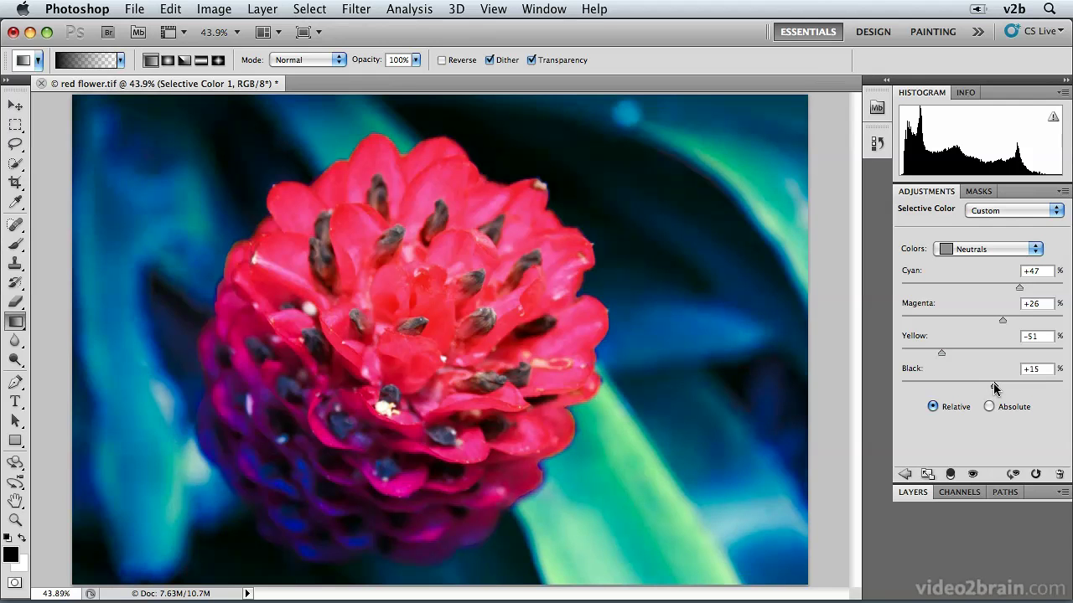
drag(994, 387, 969, 389)
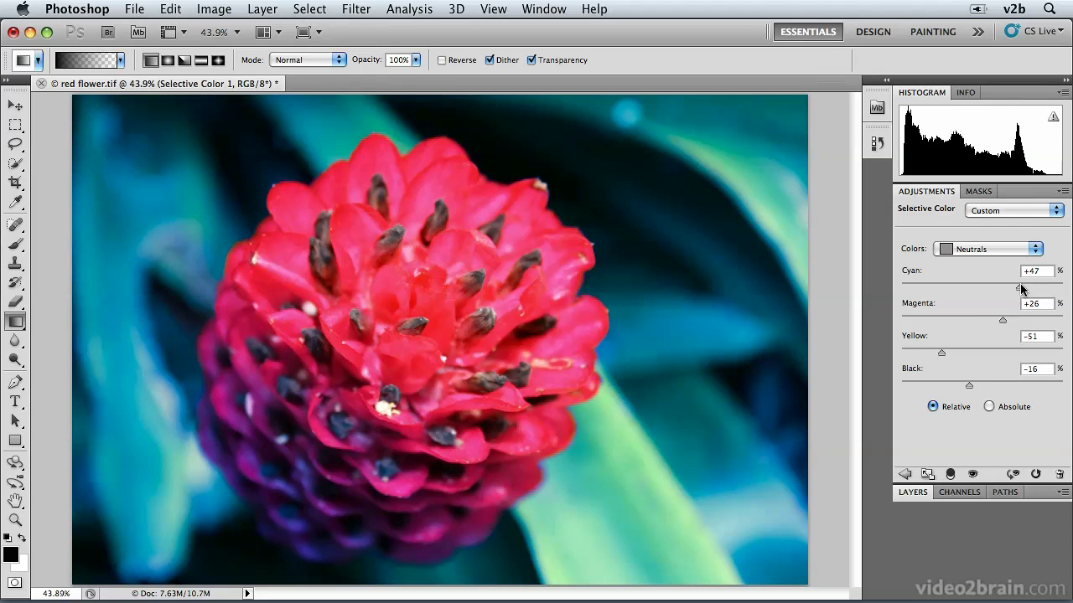
drag(1020, 290, 1023, 290)
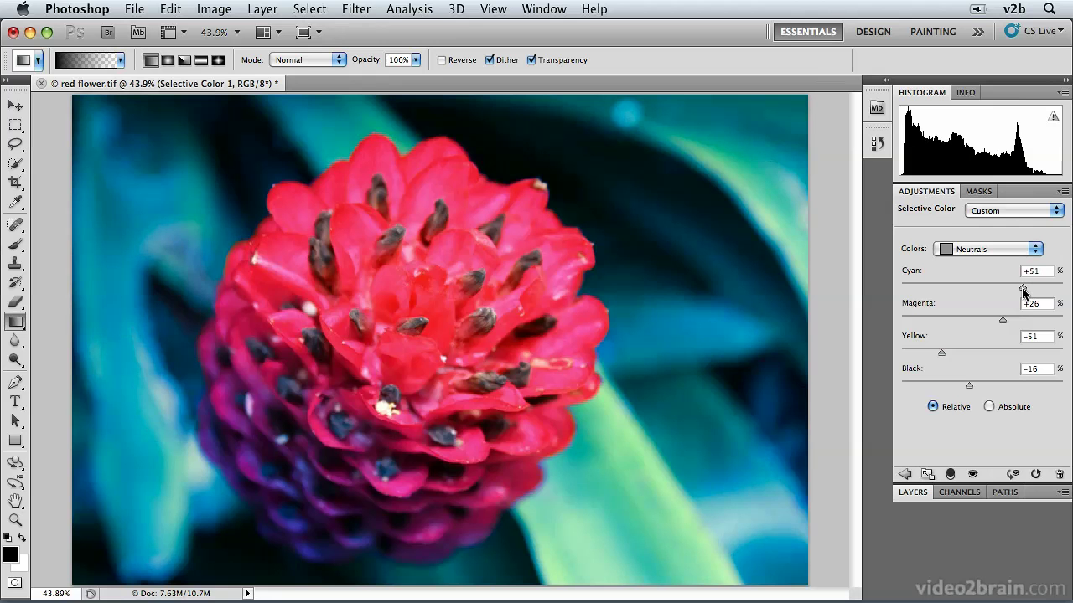
click(972, 475)
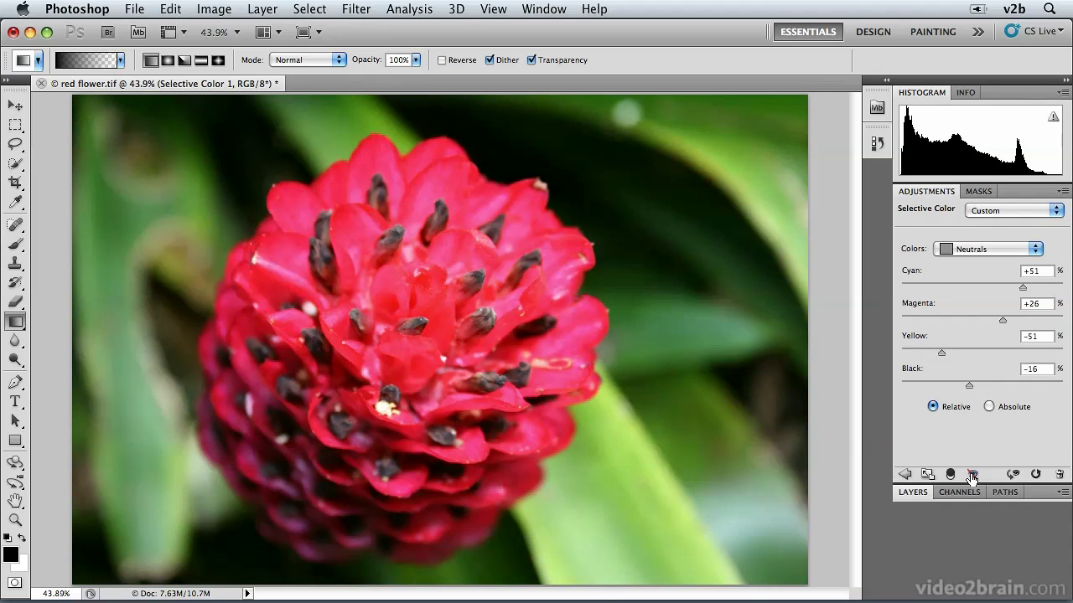
Turn the Selective Color adjustment back on and return to the Layers list.
click(972, 475)
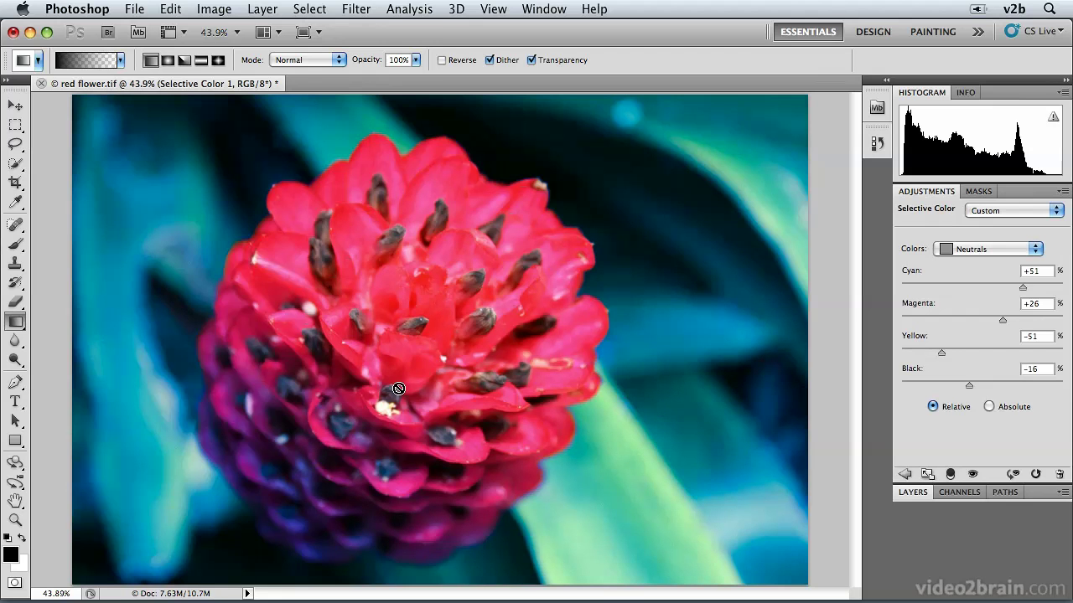
click(913, 492)
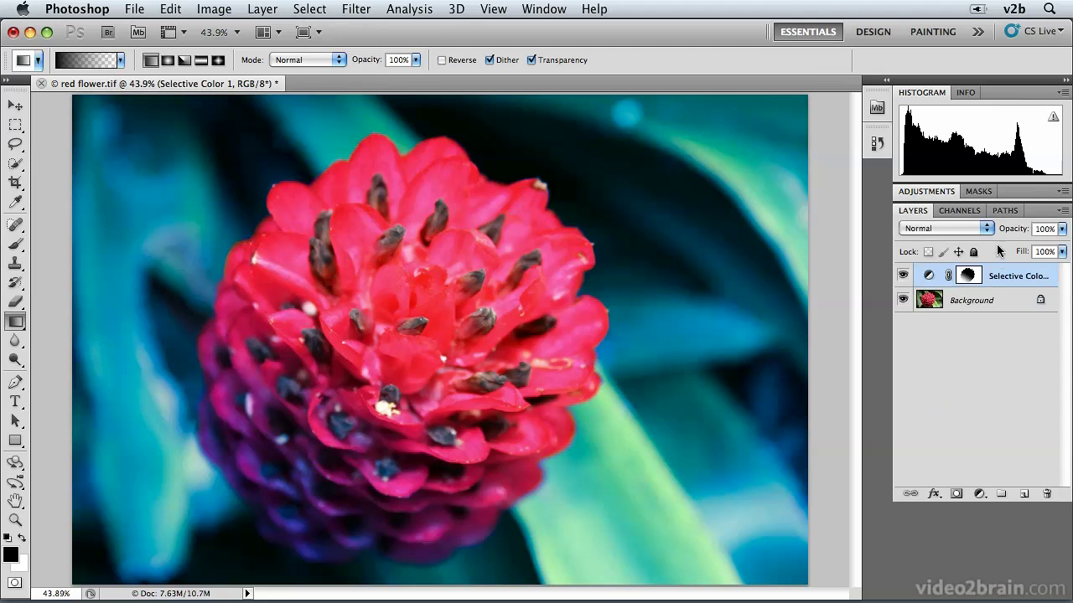
Toggle the Selective Color layer off and on, reopen its settings, then target its layer mask.
click(904, 276)
click(903, 279)
double_click(928, 276)
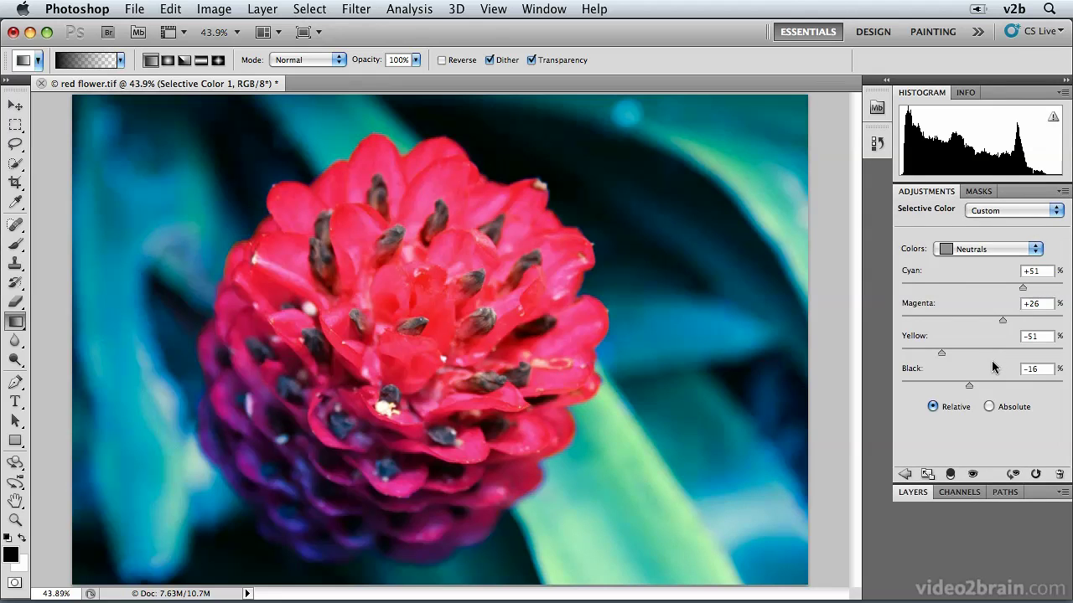
click(913, 493)
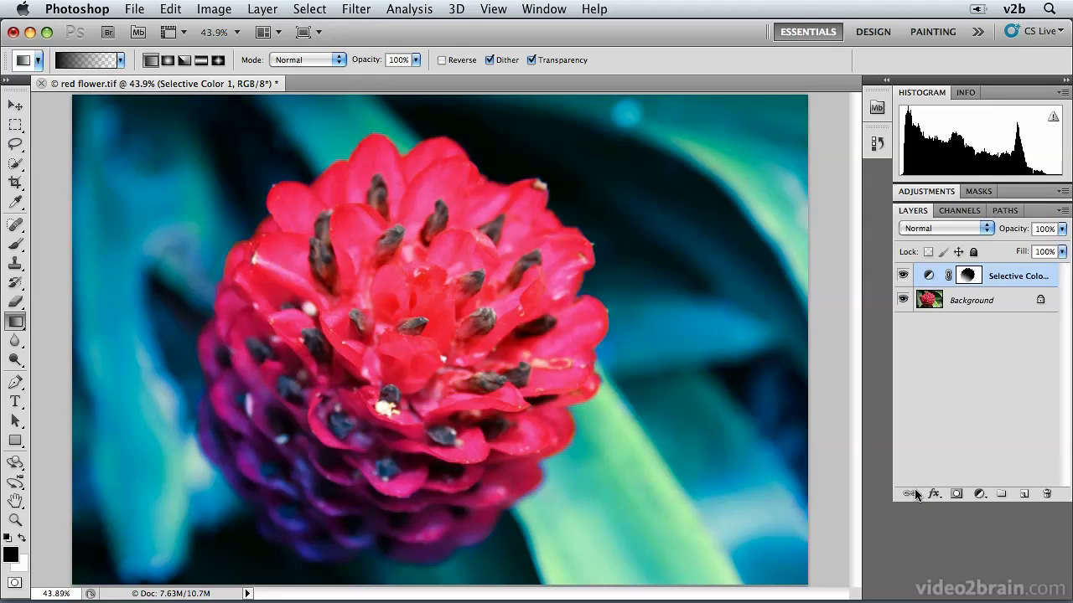
click(967, 279)
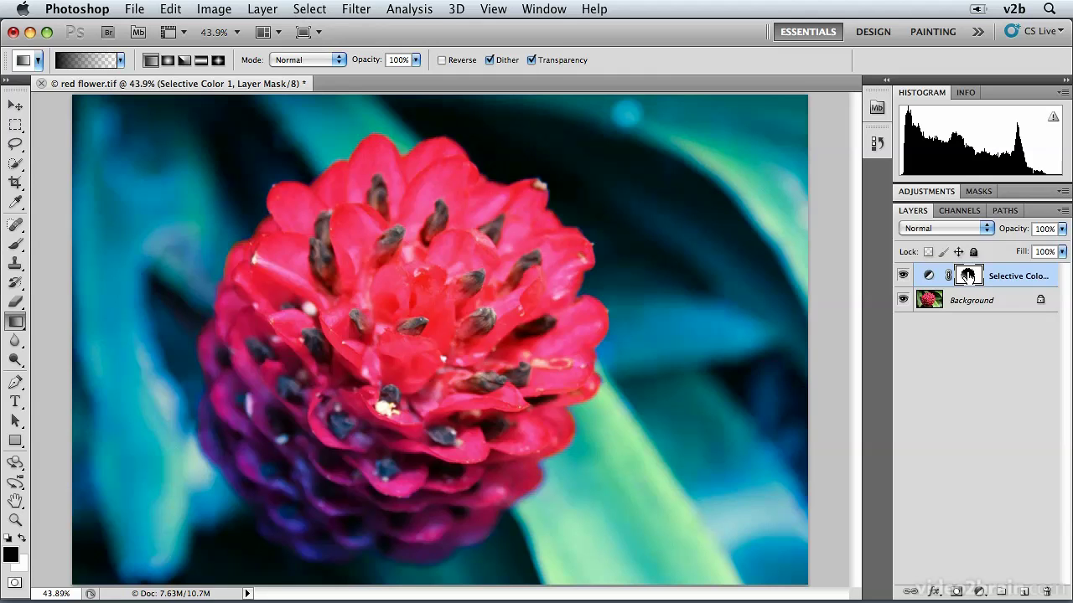